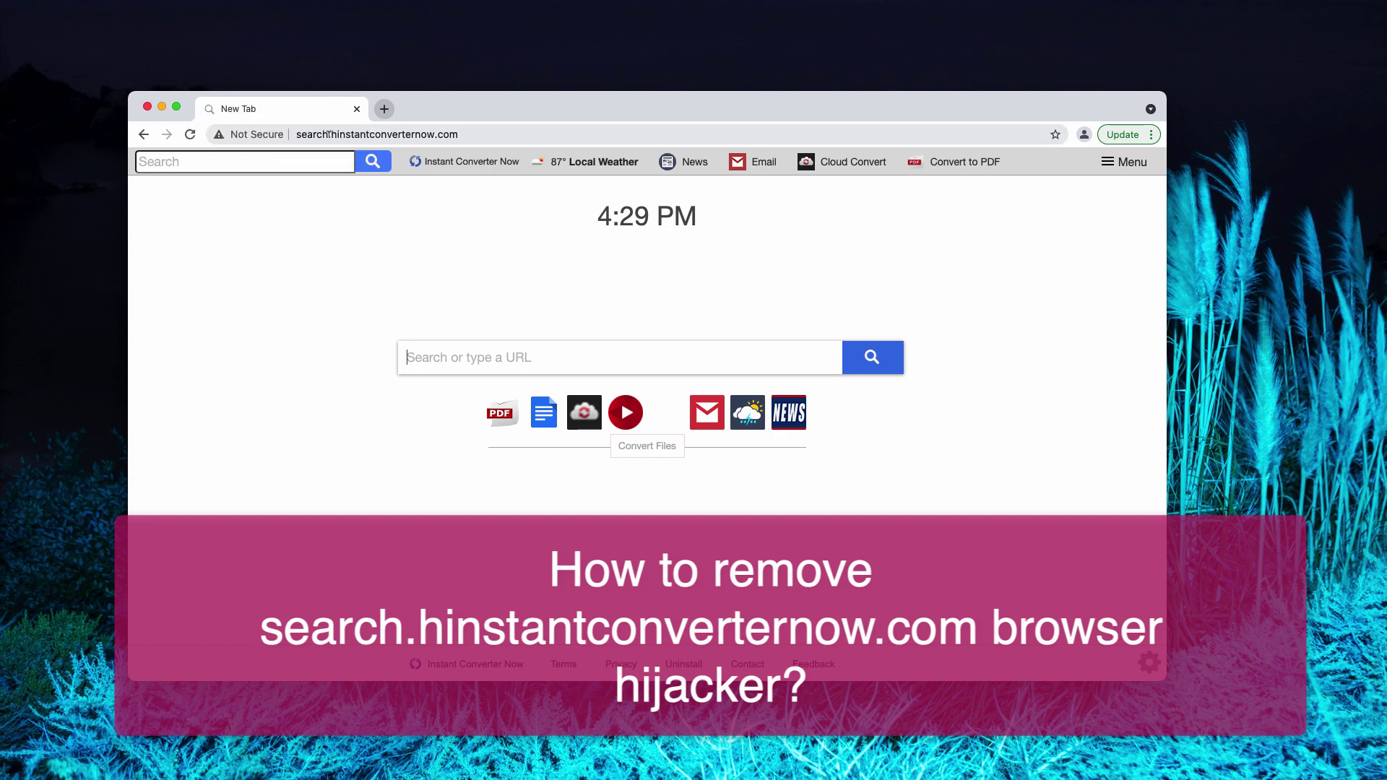
Step: Strip the hijacker's domain from the address and test-search 'cat', which redirects to Yahoo
{"action": "left_click_drag", "start_coordinate": [331, 135], "coordinate": [480, 133]}
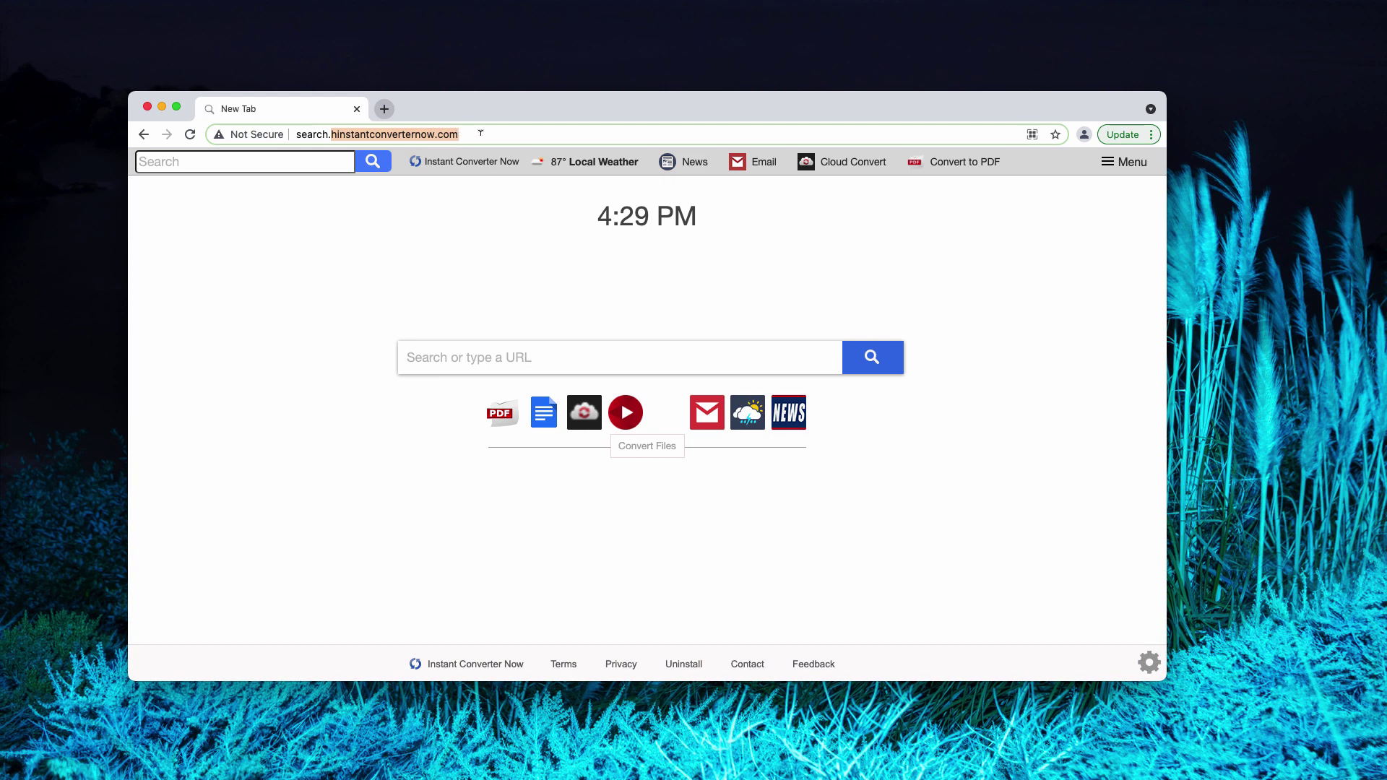
{"action": "left_click", "coordinate": [334, 134]}
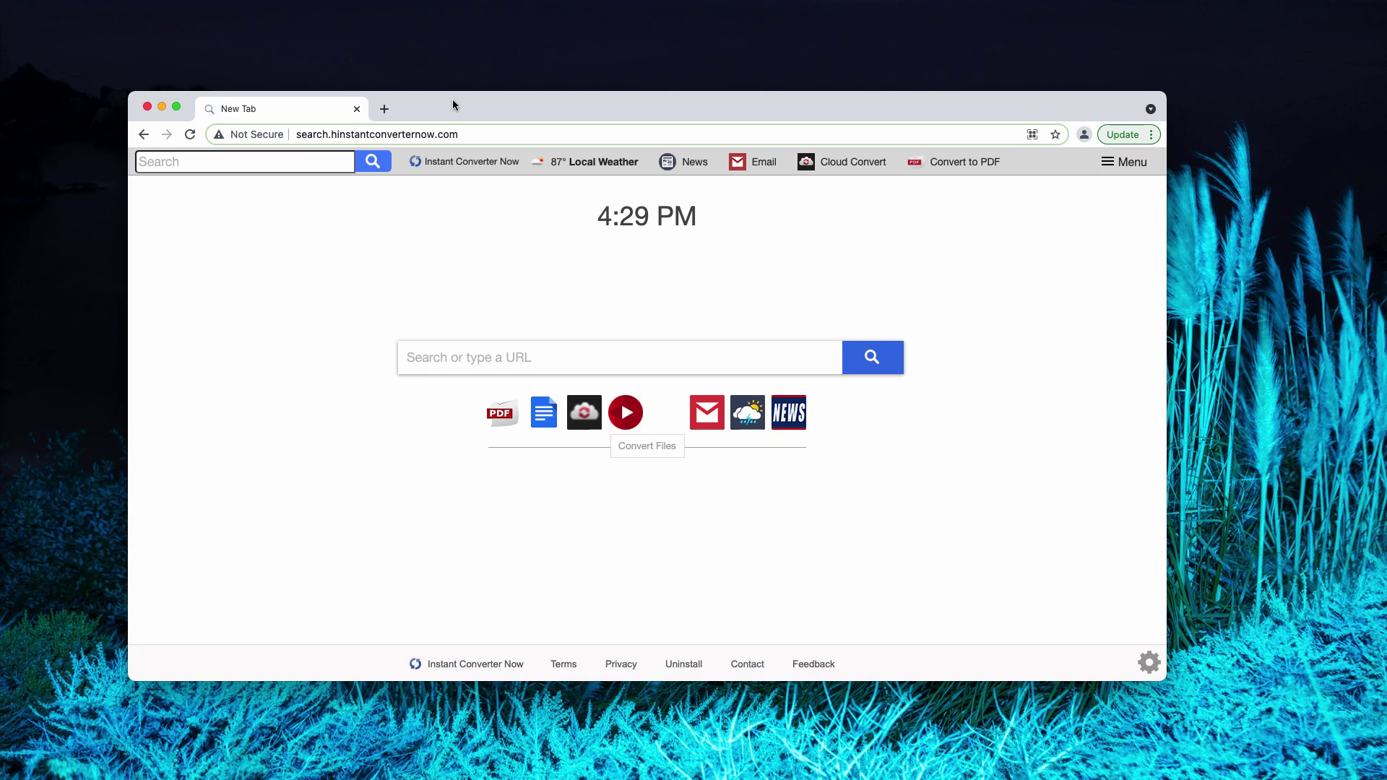
{"action": "left_click", "coordinate": [602, 357]}
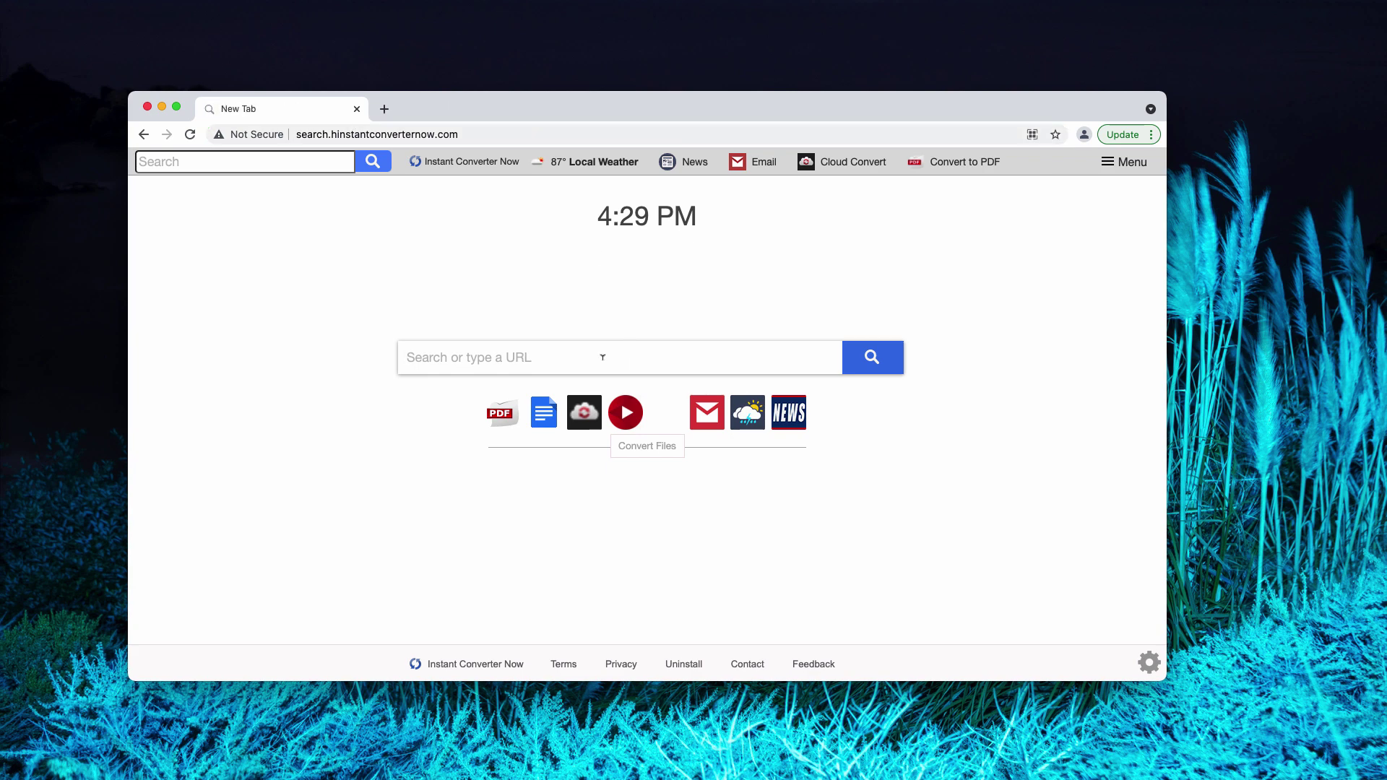
{"action": "type", "text": "cat"}
{"action": "key", "text": "Return"}
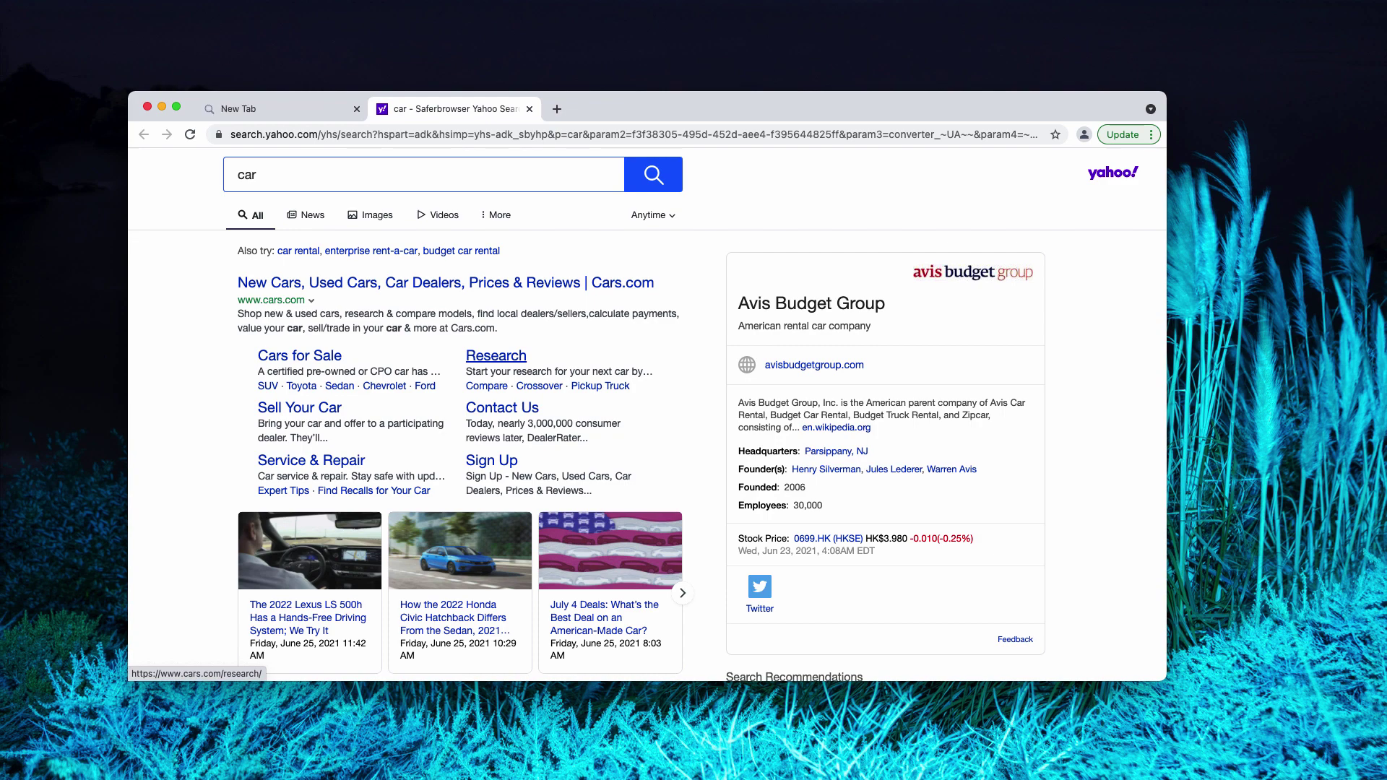
{"action": "left_click", "coordinate": [530, 109]}
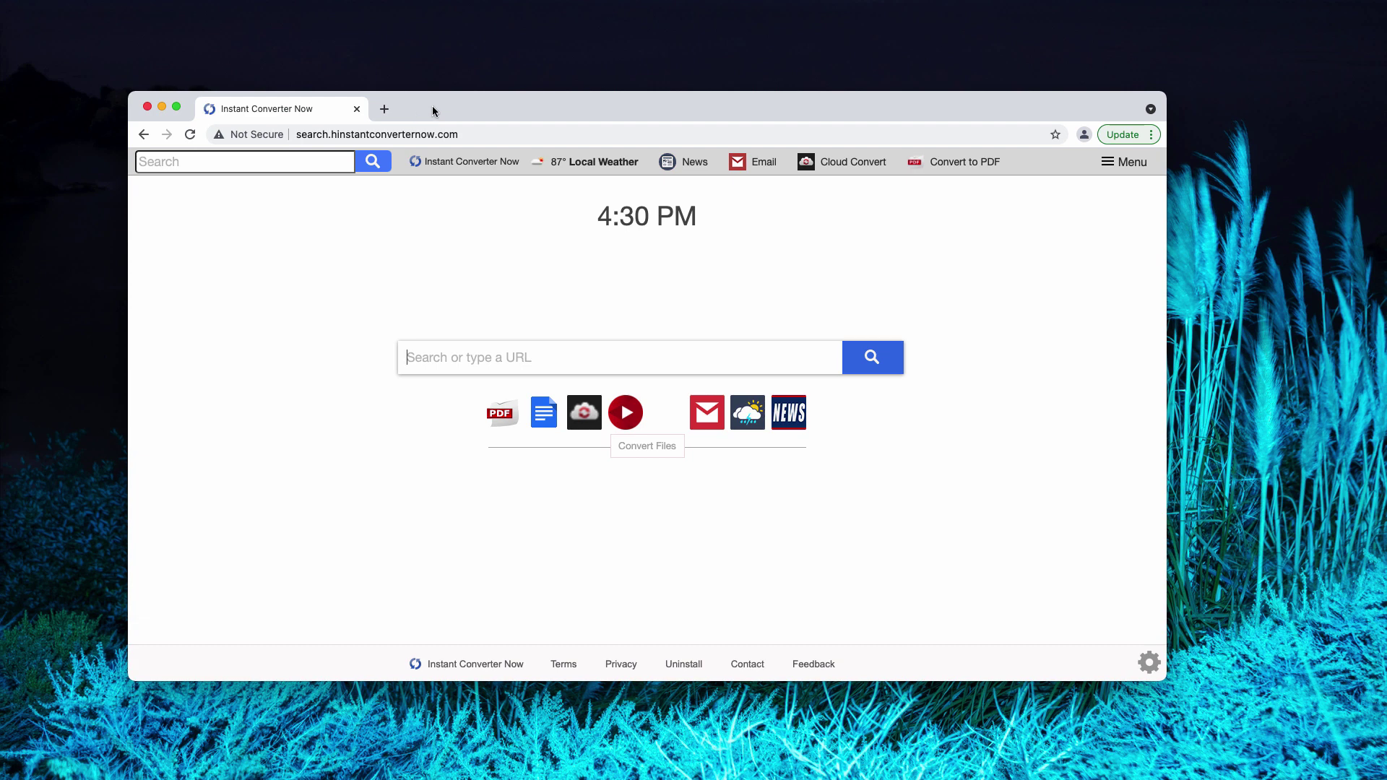
Step: Toggle the Urban Free VPN proxy Unblocker extension on and back off in Extensions
{"action": "left_click", "coordinate": [1102, 133]}
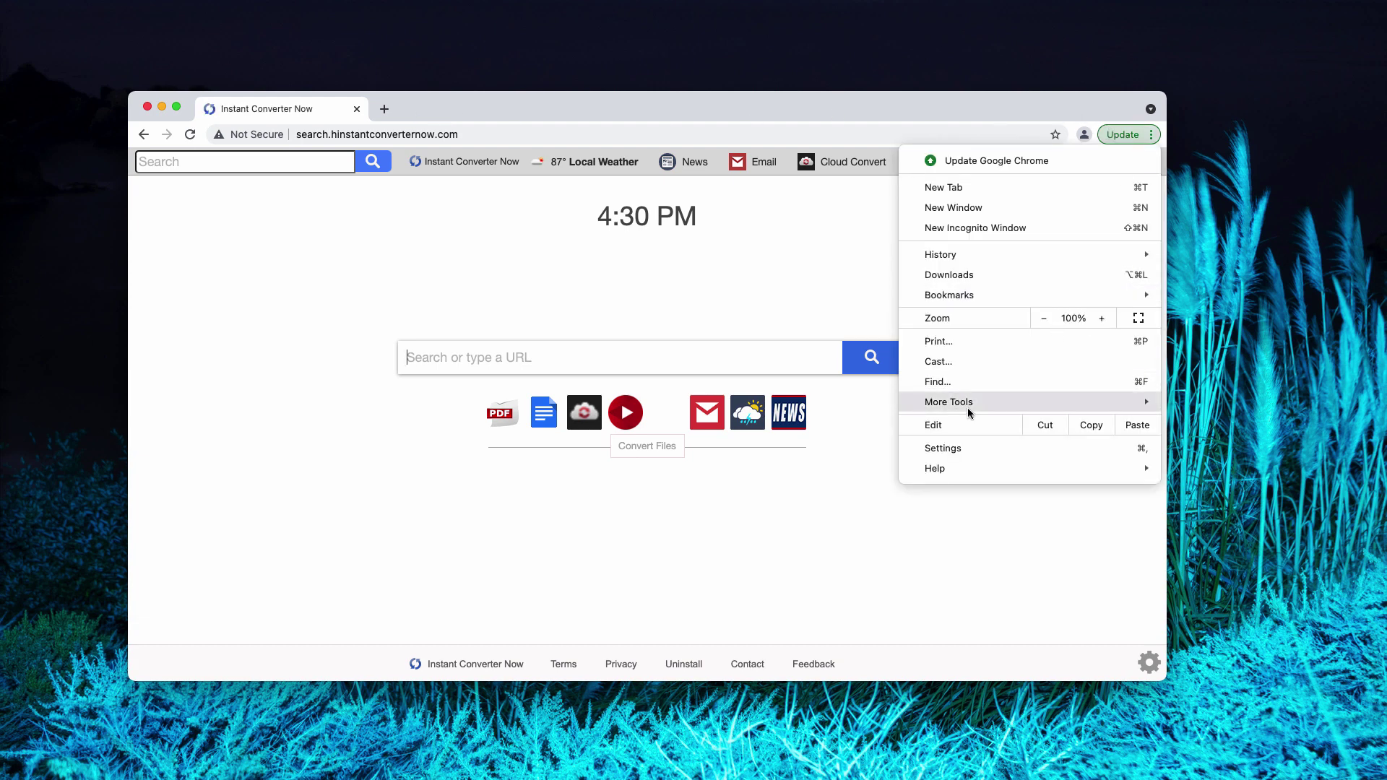
{"action": "mouse_move", "coordinate": [972, 403]}
{"action": "left_click", "coordinate": [781, 480]}
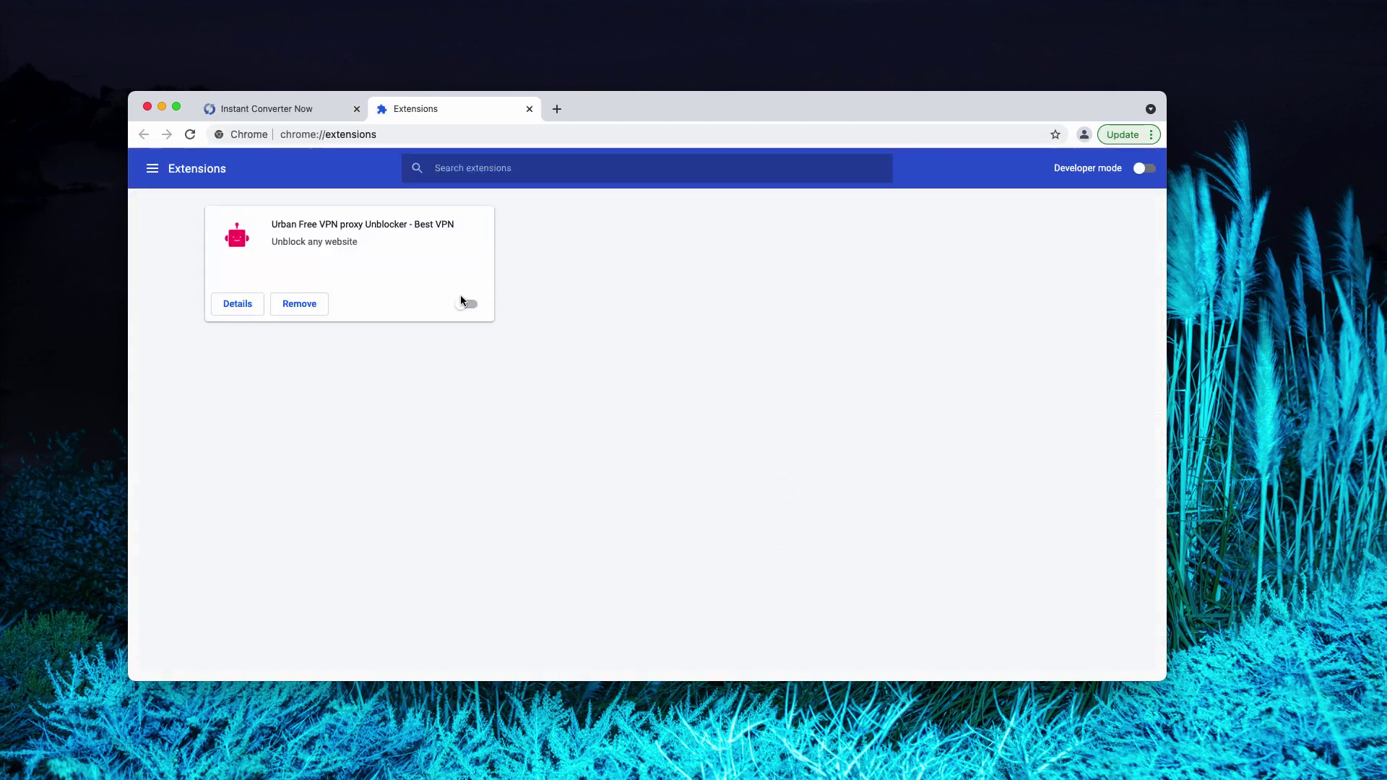
{"action": "left_click", "coordinate": [463, 302]}
{"action": "left_click", "coordinate": [466, 305]}
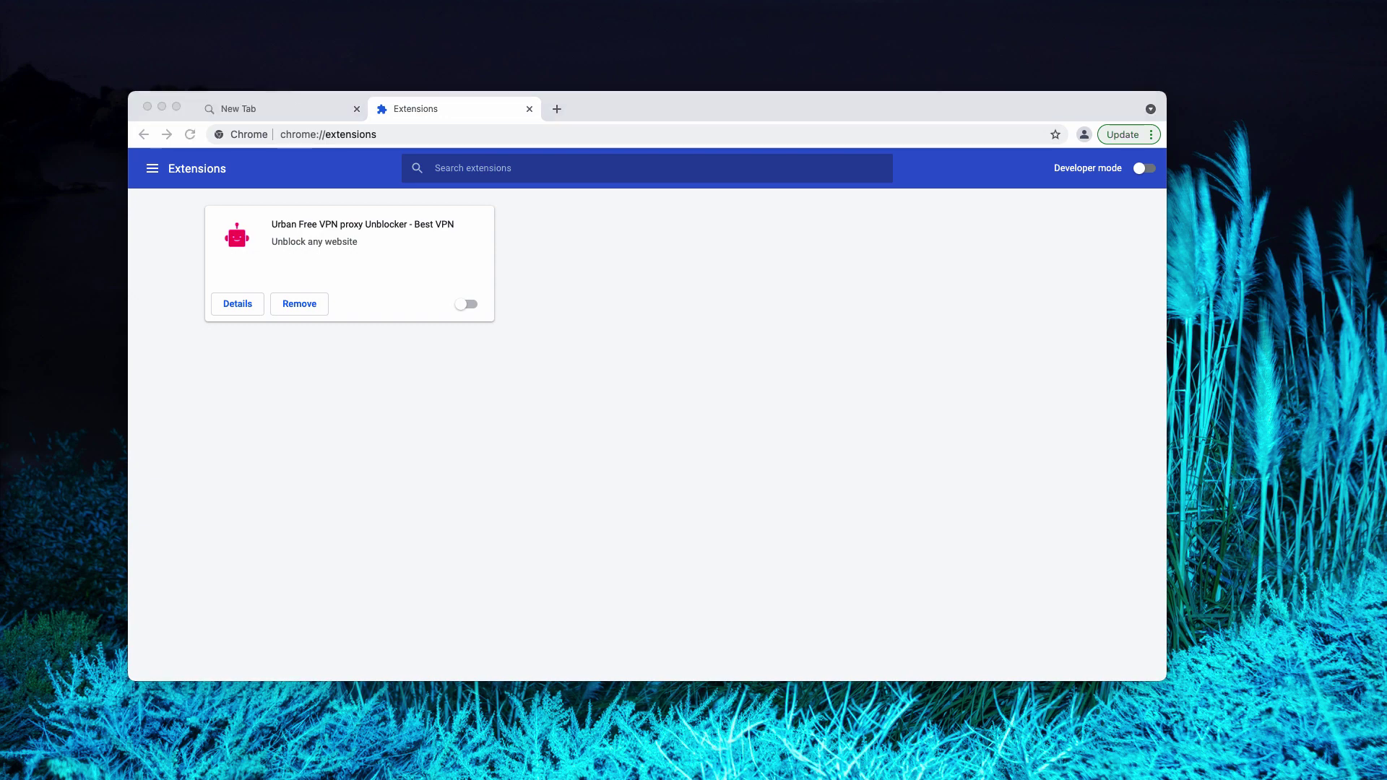
{"action": "left_click_drag", "start_coordinate": [594, 133], "coordinate": [541, 184]}
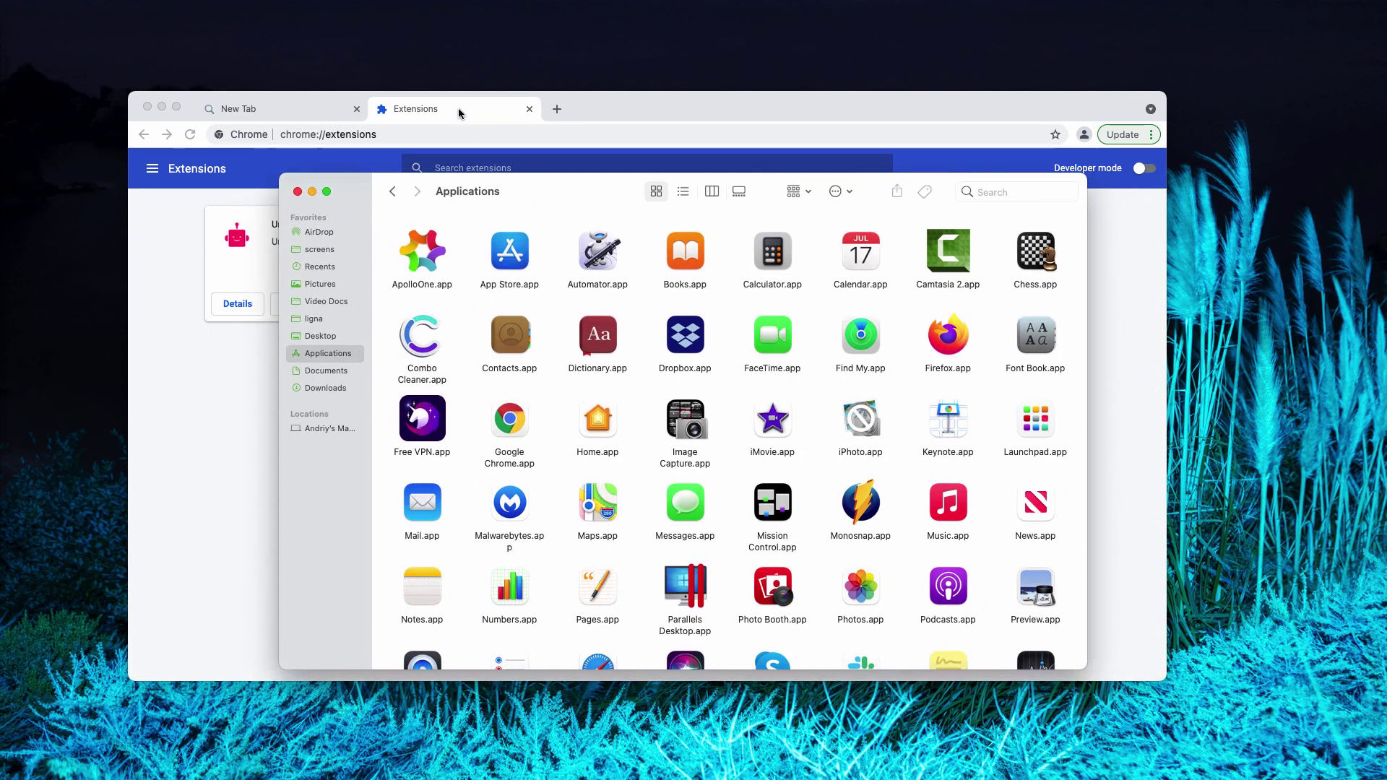
Step: Close the Extensions tab, scroll the Finder Applications list for unwanted apps, then close it
{"action": "left_click", "coordinate": [529, 110]}
{"action": "key", "text": "super+Tab"}
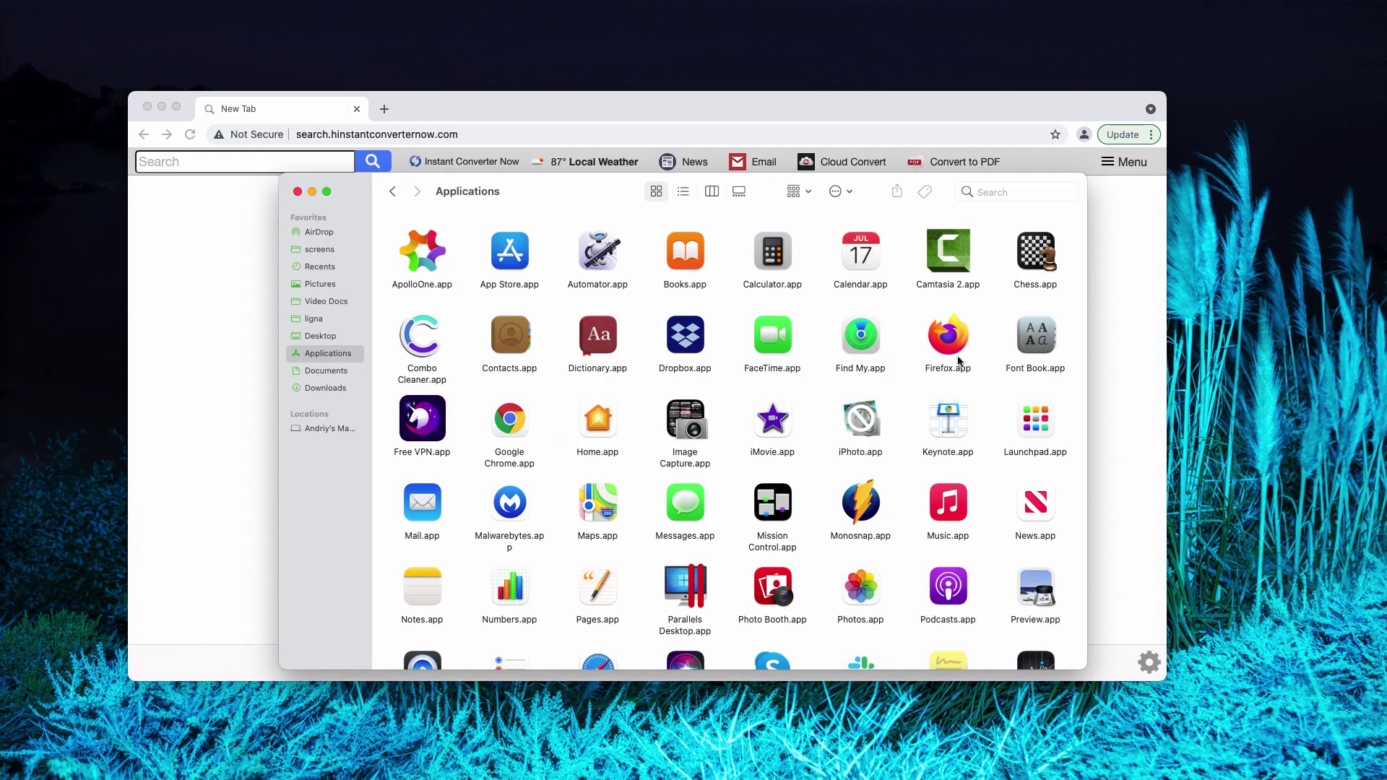
{"action": "scroll", "coordinate": [722, 469], "scroll_direction": "down", "scroll_amount": 6}
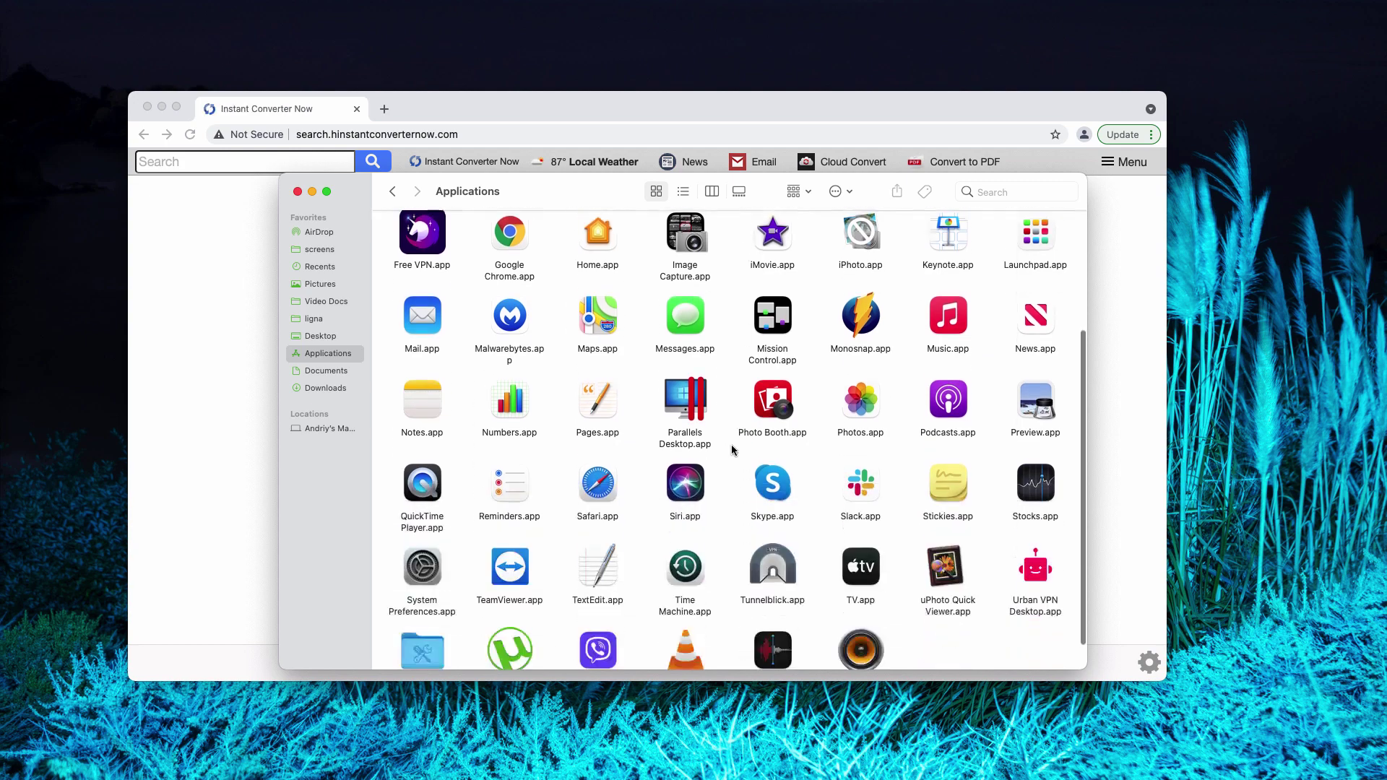
{"action": "scroll", "coordinate": [742, 453], "scroll_direction": "up", "scroll_amount": 6}
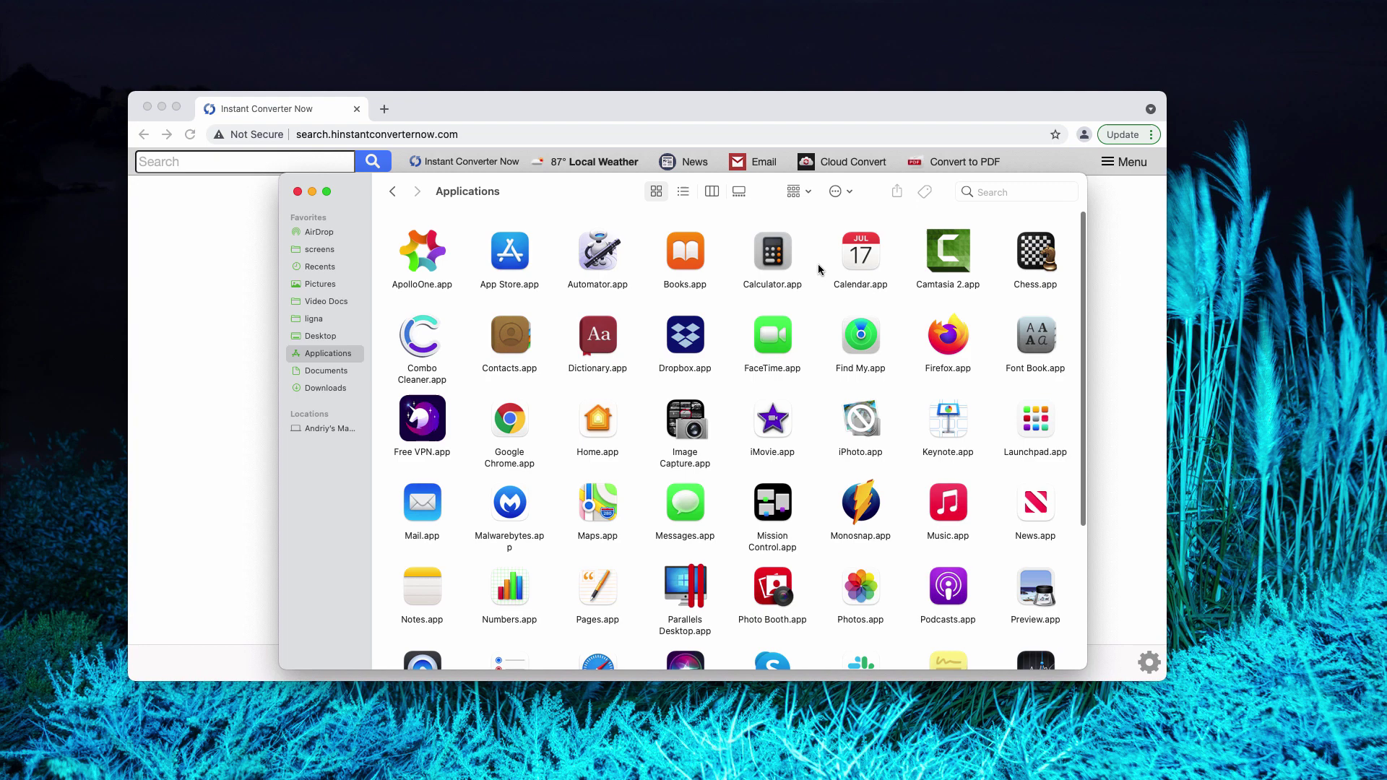
{"action": "scroll", "coordinate": [822, 303], "scroll_direction": "down", "scroll_amount": 6}
{"action": "scroll", "coordinate": [793, 392], "scroll_direction": "up", "scroll_amount": 6}
{"action": "left_click", "coordinate": [297, 192]}
Step: Paste combocleaner.com into Chrome's address bar to load the site, then switch to Combo Cleaner
{"action": "left_click", "coordinate": [347, 135]}
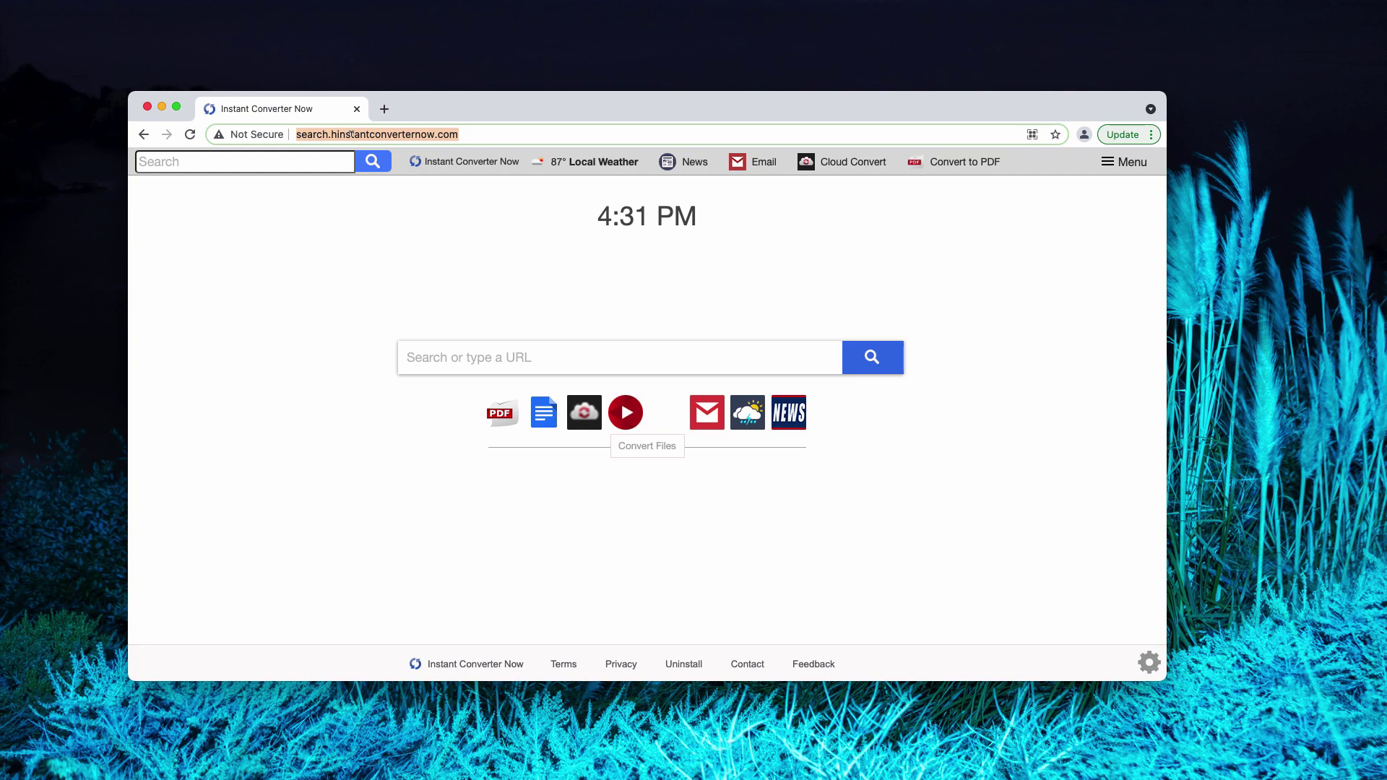
{"action": "type", "text": "combocleaner.com"}
{"action": "key", "text": "Return"}
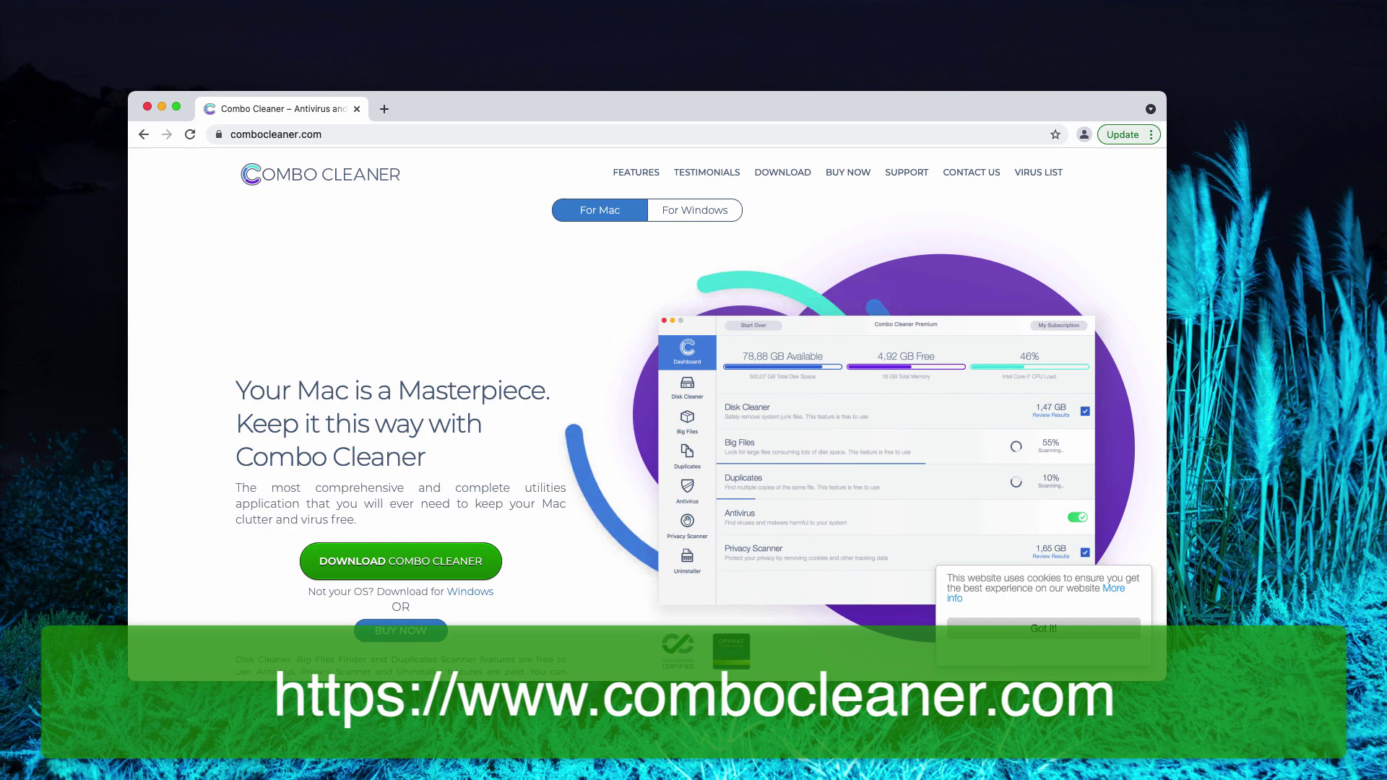
{"action": "left_click", "coordinate": [108, 70]}
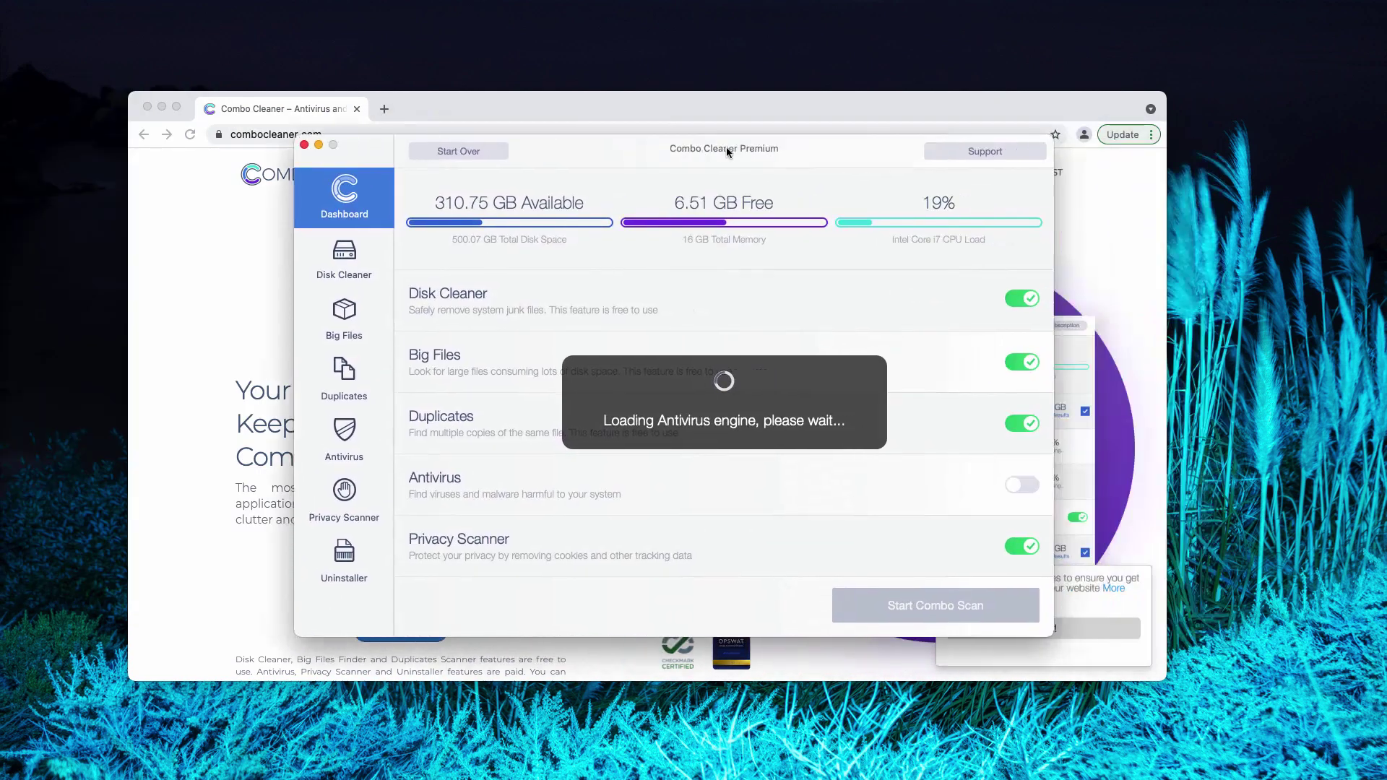
Step: Close the Chrome window behind Combo Cleaner while its full Mac scan runs
{"action": "left_click", "coordinate": [356, 109]}
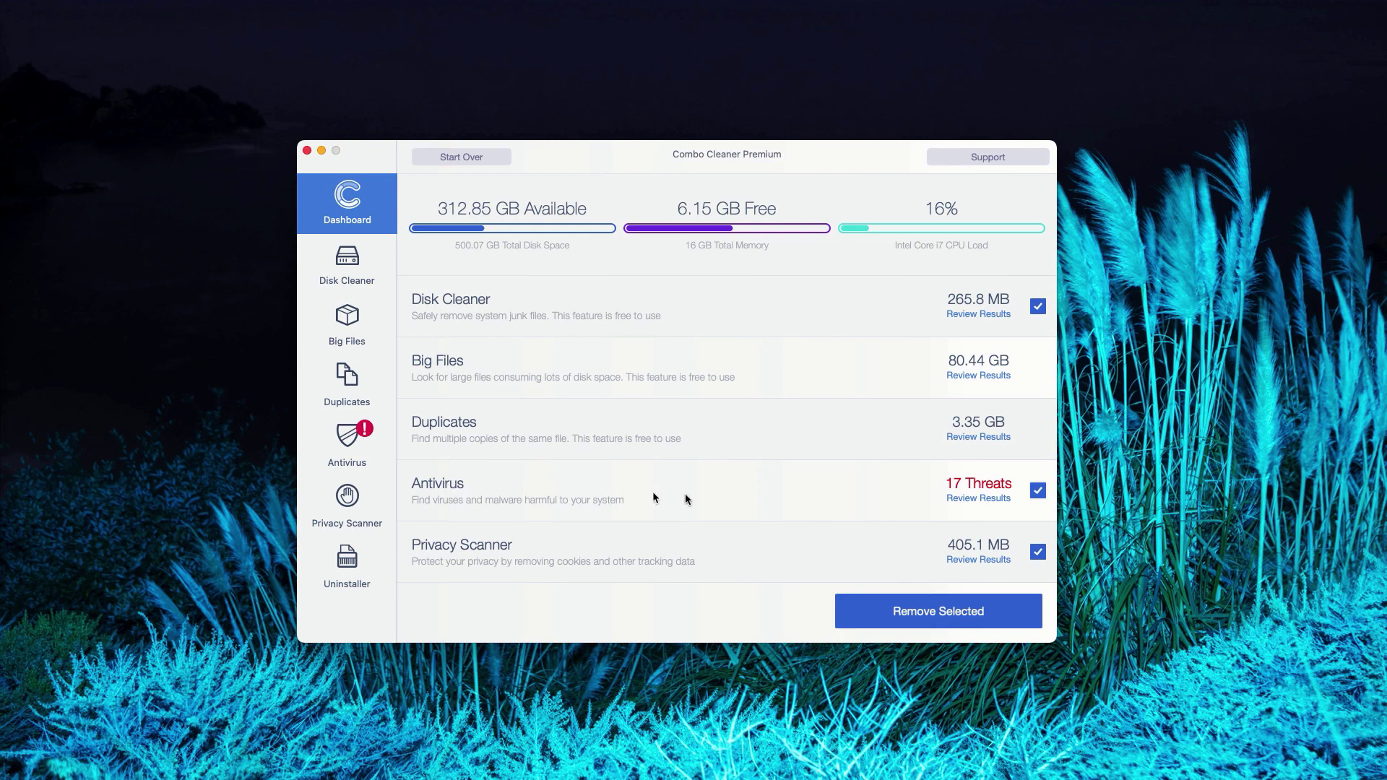
Step: Scroll through the 17 antivirus threats and reveal AdobeFlashPlayerInstaller-8.dmg in Finder's Downloads folder
{"action": "left_click", "coordinate": [986, 500]}
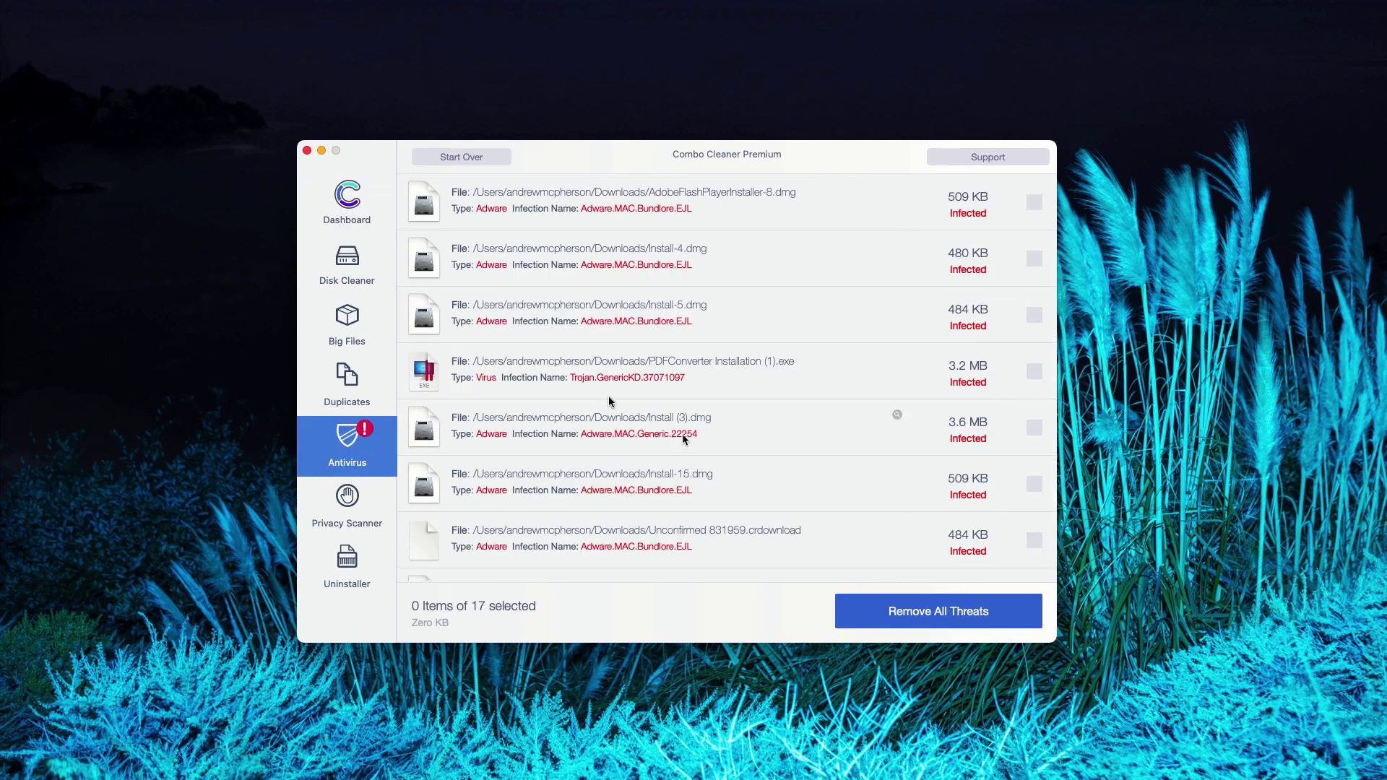
{"action": "scroll", "coordinate": [564, 226], "scroll_direction": "down", "scroll_amount": 1}
{"action": "scroll", "coordinate": [563, 227], "scroll_direction": "up", "scroll_amount": 1}
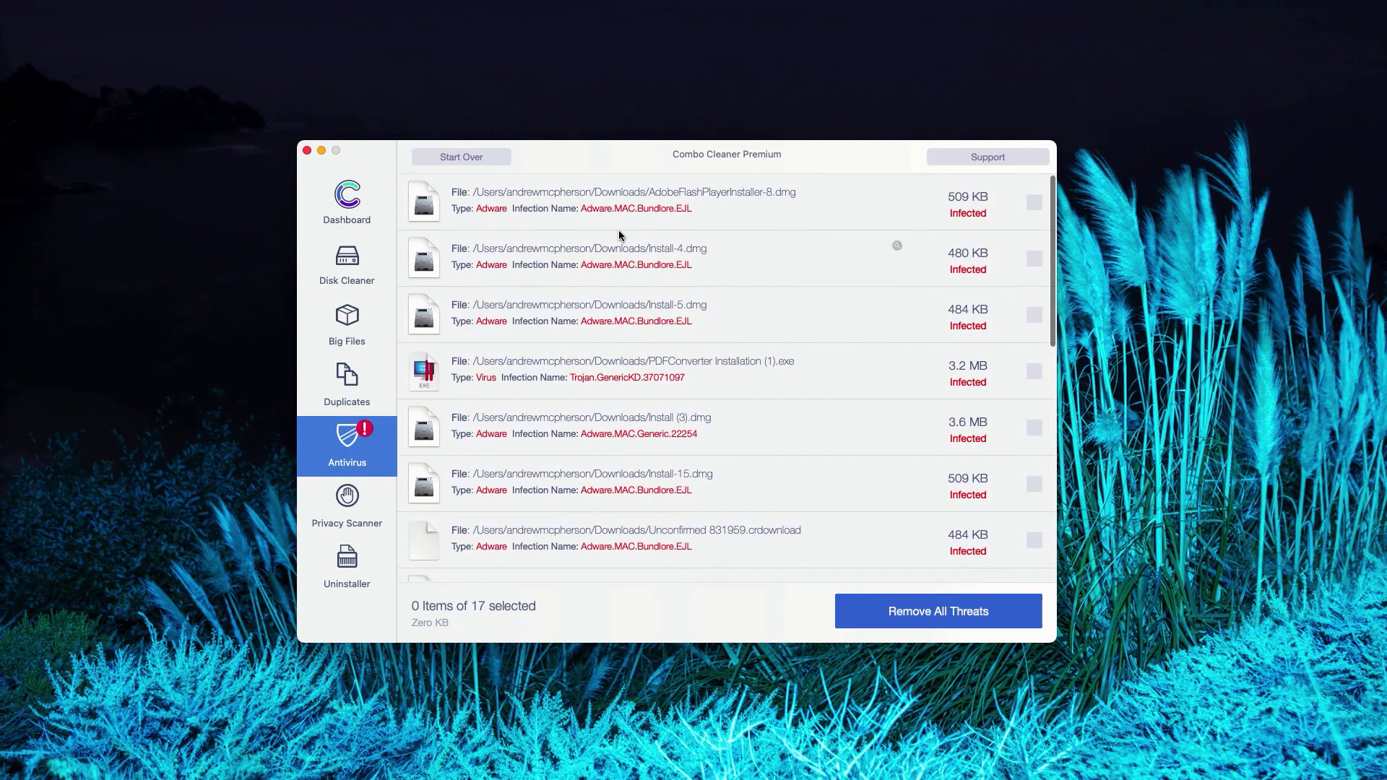
{"action": "scroll", "coordinate": [638, 452], "scroll_direction": "down", "scroll_amount": 5}
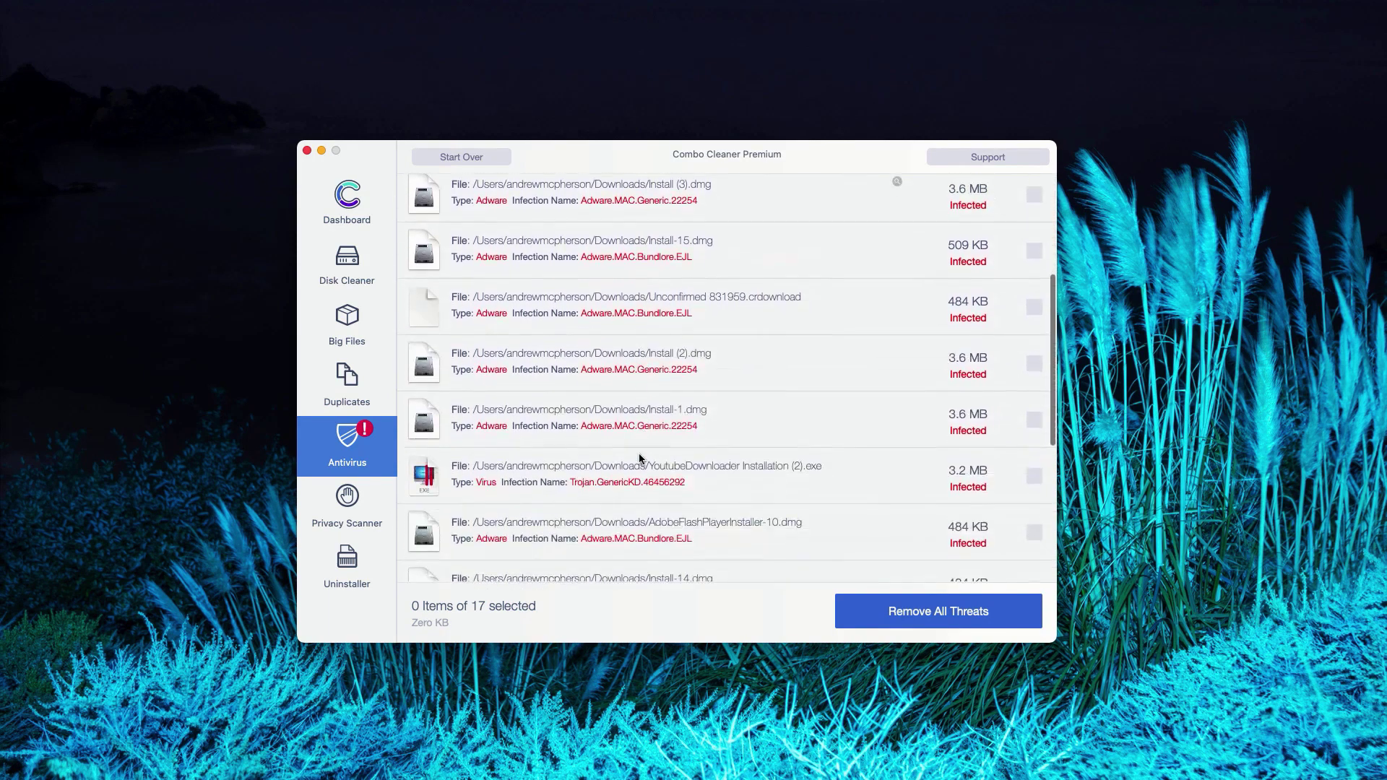
{"action": "scroll", "coordinate": [639, 453], "scroll_direction": "down", "scroll_amount": 4}
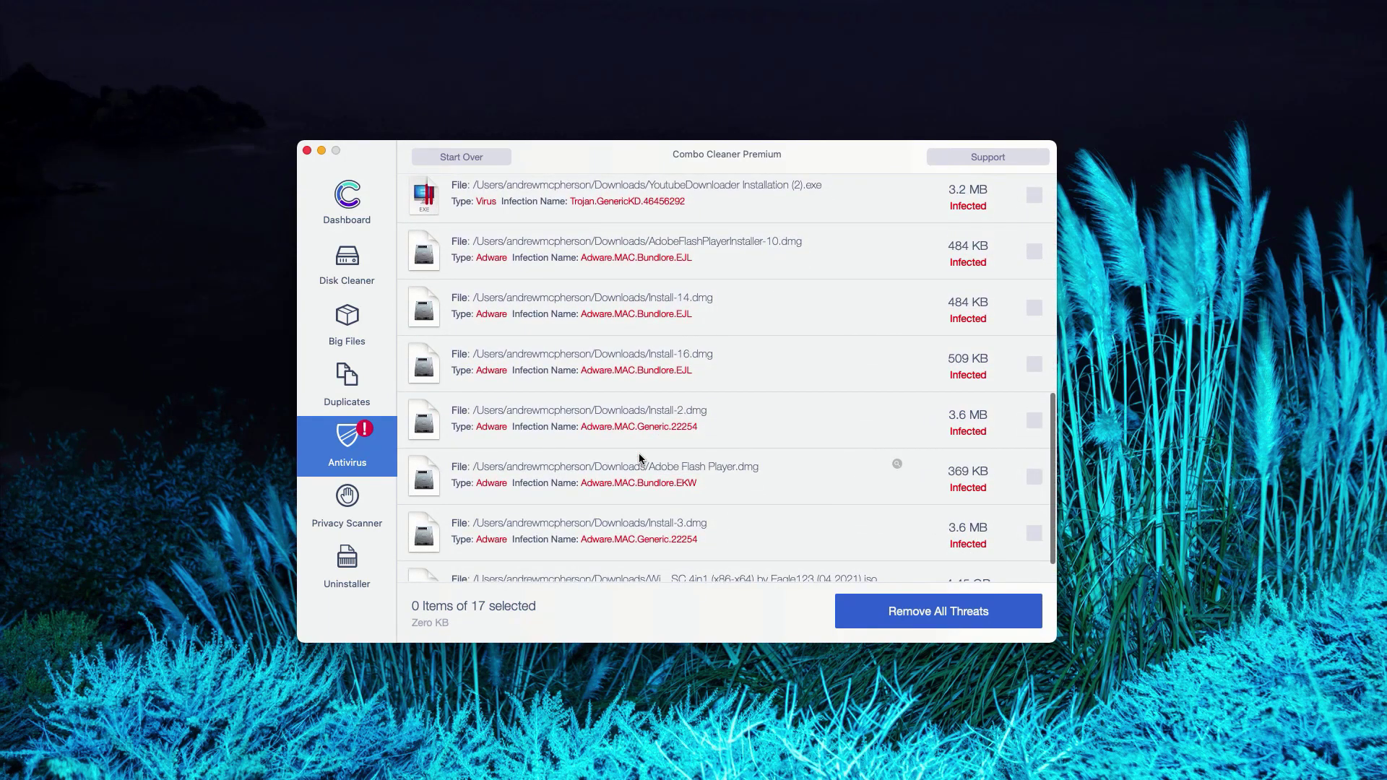
{"action": "scroll", "coordinate": [638, 453], "scroll_direction": "up", "scroll_amount": 2}
{"action": "scroll", "coordinate": [639, 452], "scroll_direction": "up", "scroll_amount": 6}
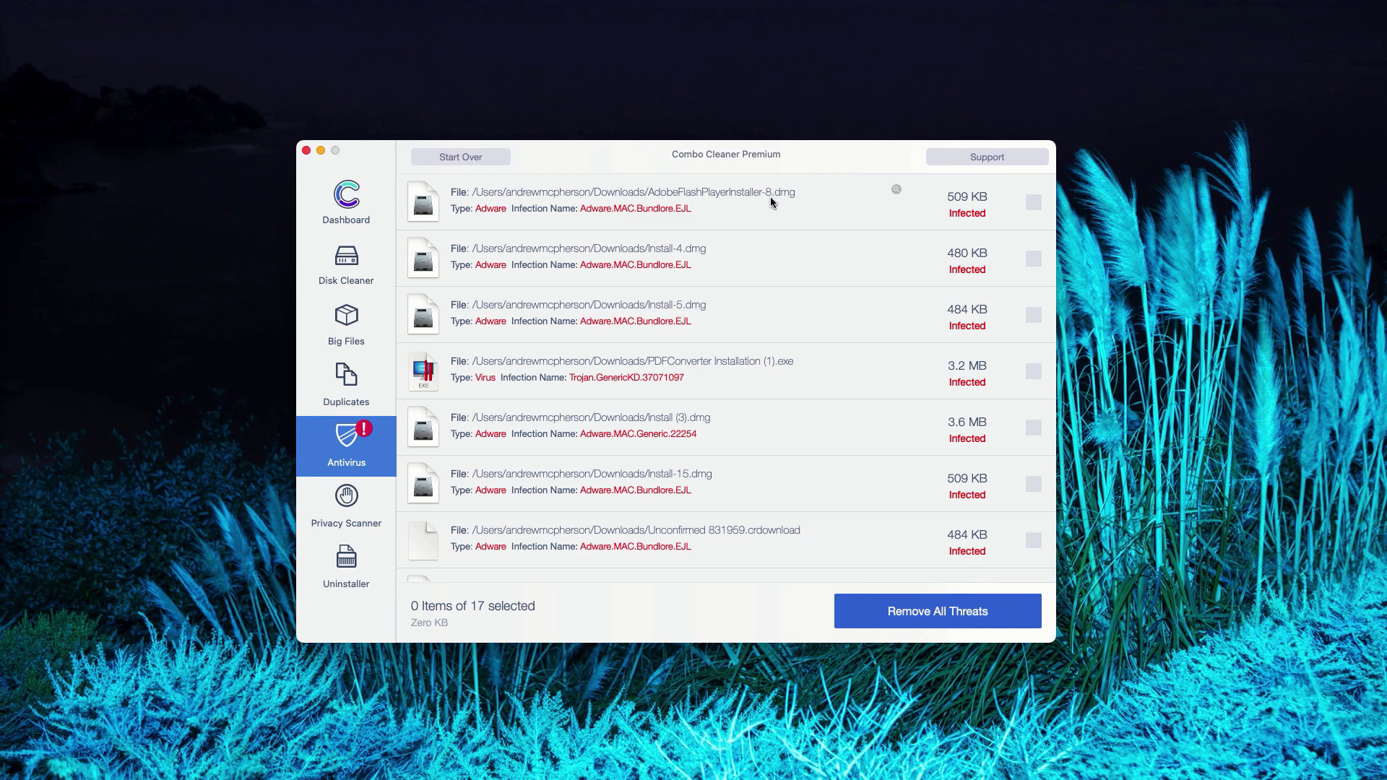
{"action": "left_click", "coordinate": [896, 190]}
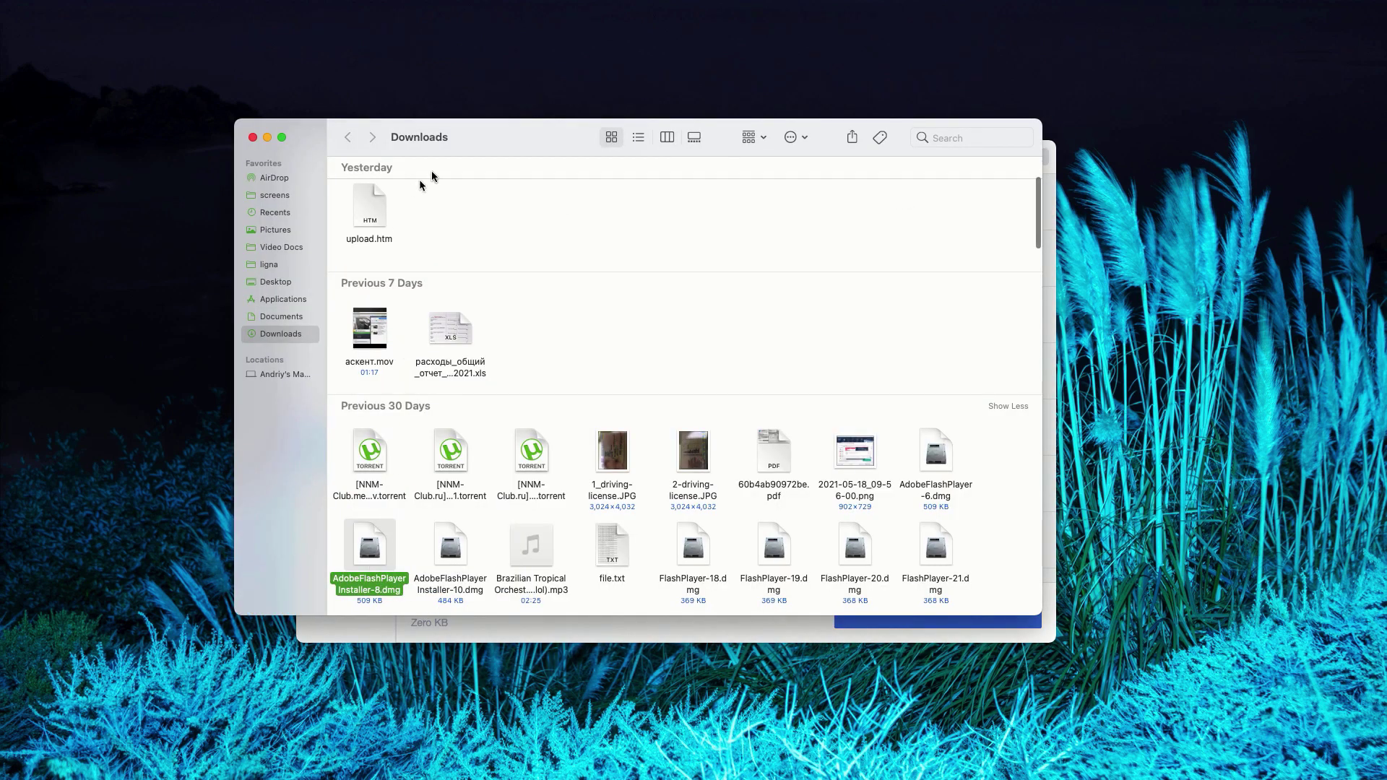
Step: Reposition the Downloads window and bring up, then dismiss, the infected dmg's context menu
{"action": "left_click_drag", "start_coordinate": [474, 140], "coordinate": [491, 167]}
{"action": "right_click", "coordinate": [387, 579]}
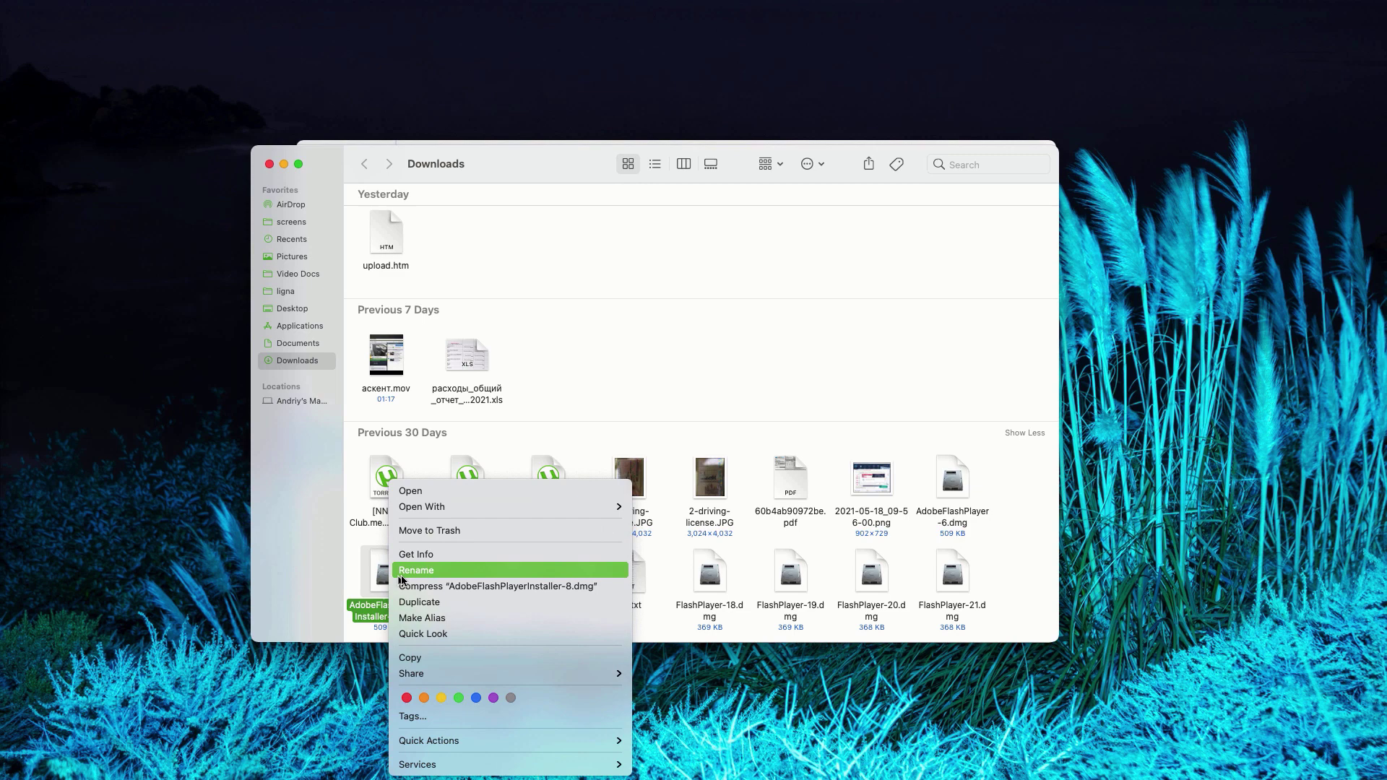
{"action": "left_click", "coordinate": [409, 532]}
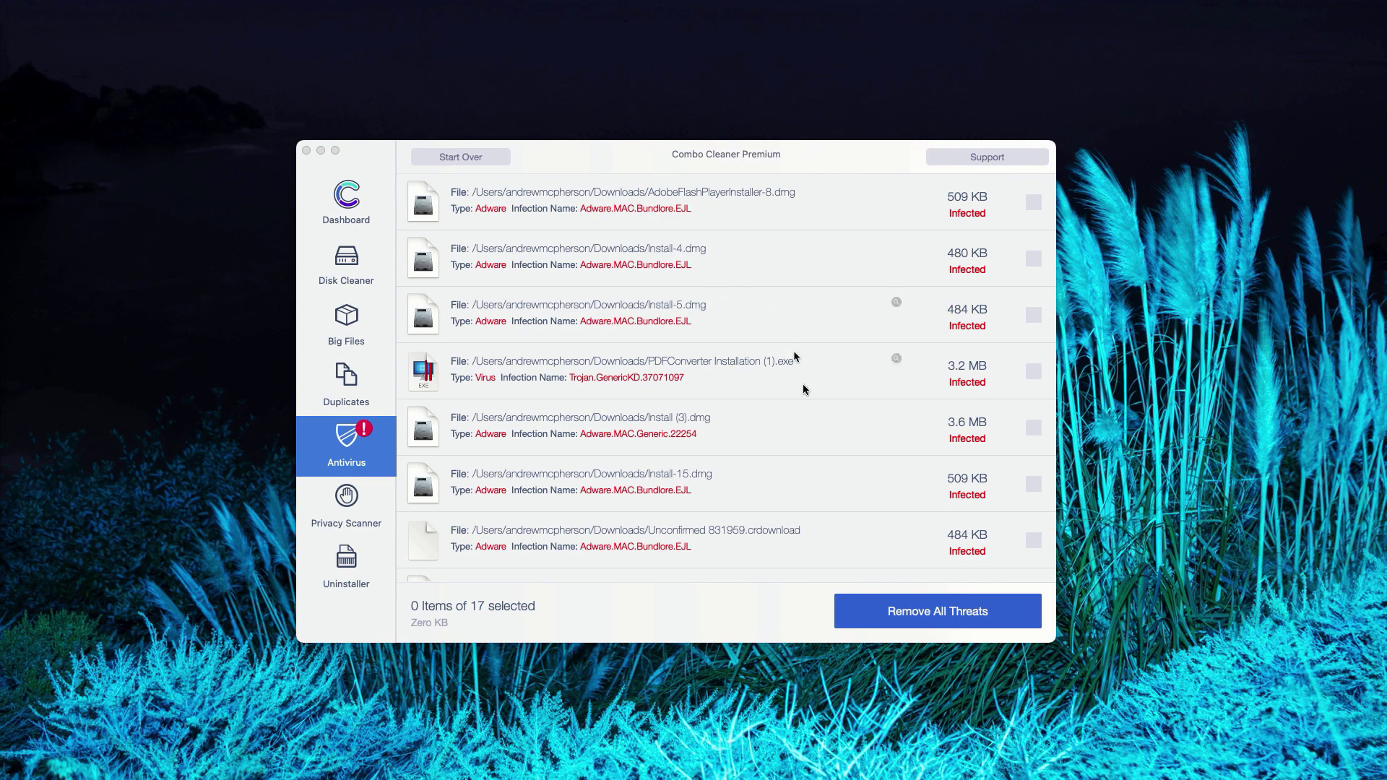
{"action": "scroll", "coordinate": [803, 384], "scroll_direction": "down", "scroll_amount": 2}
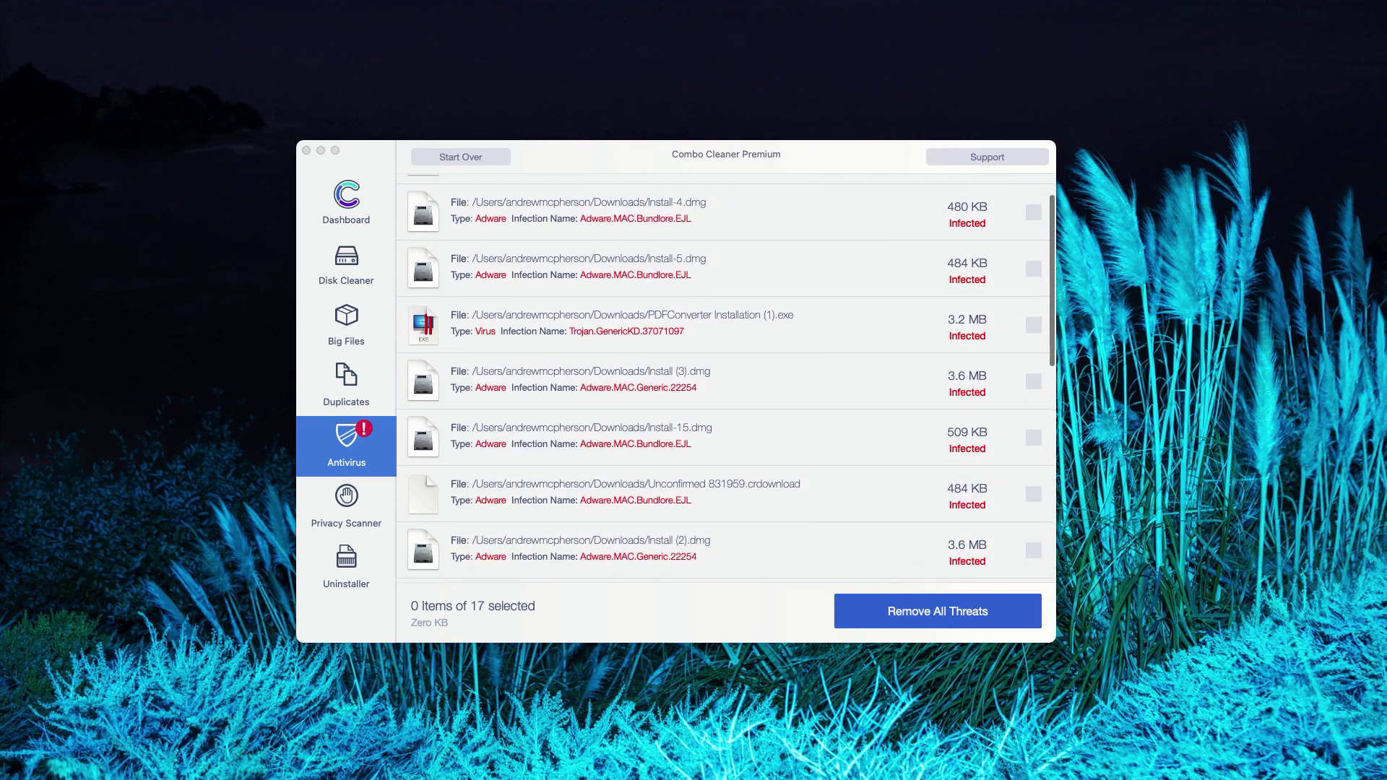
{"action": "left_click_drag", "start_coordinate": [816, 158], "coordinate": [818, 158]}
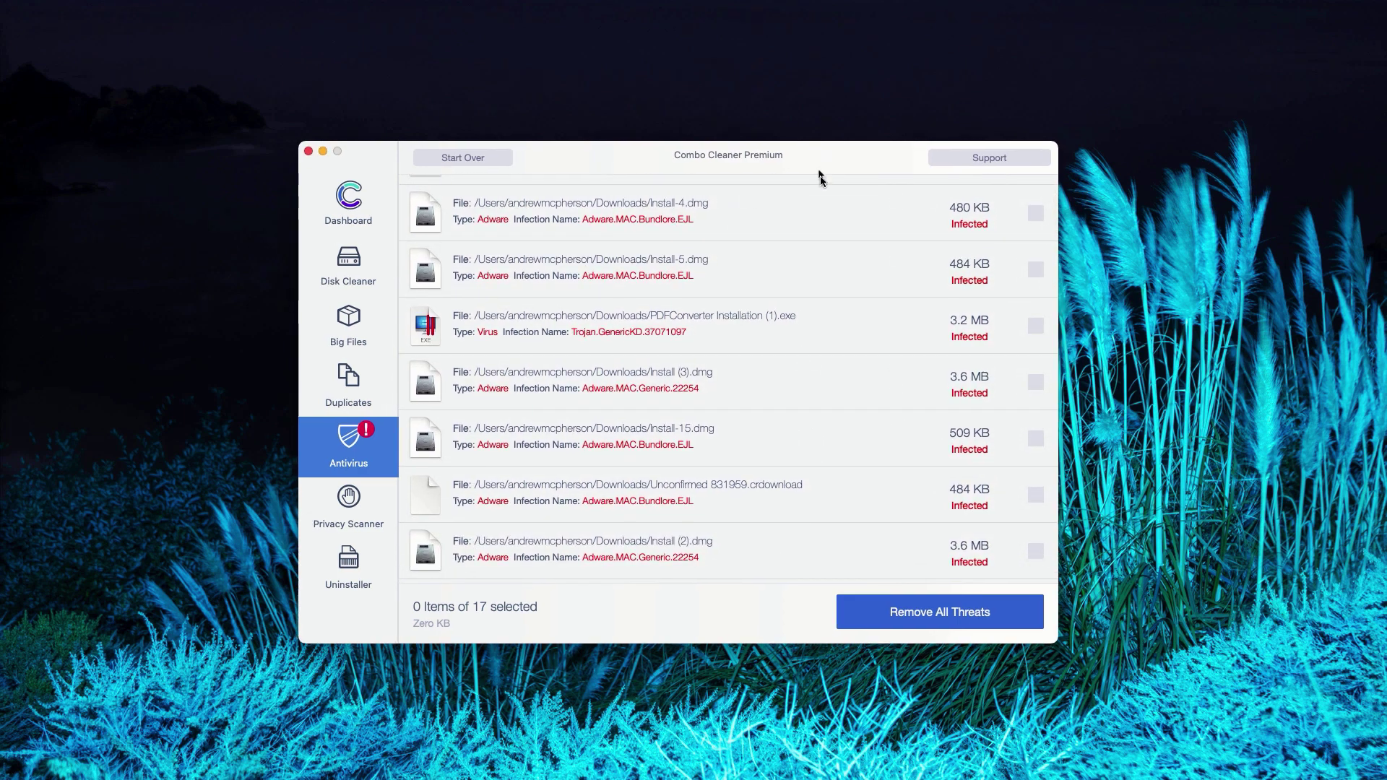
{"action": "scroll", "coordinate": [826, 272], "scroll_direction": "up", "scroll_amount": 2}
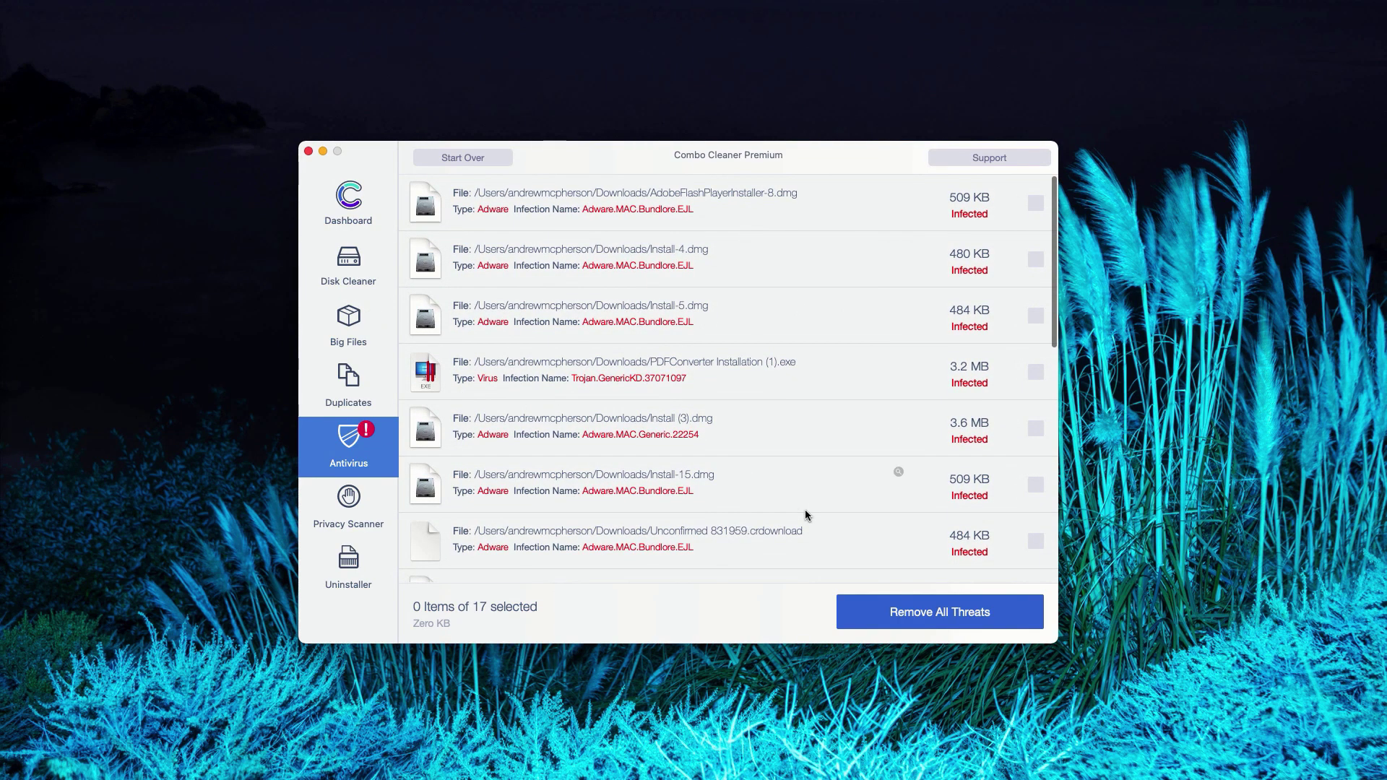